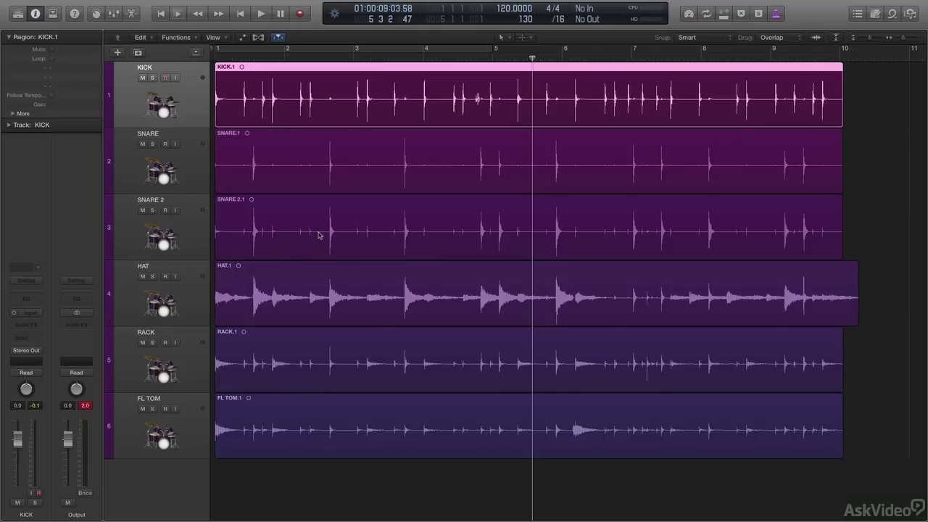
Play the drum performance from the project start, then stop and return to bar 1.
key(Return)
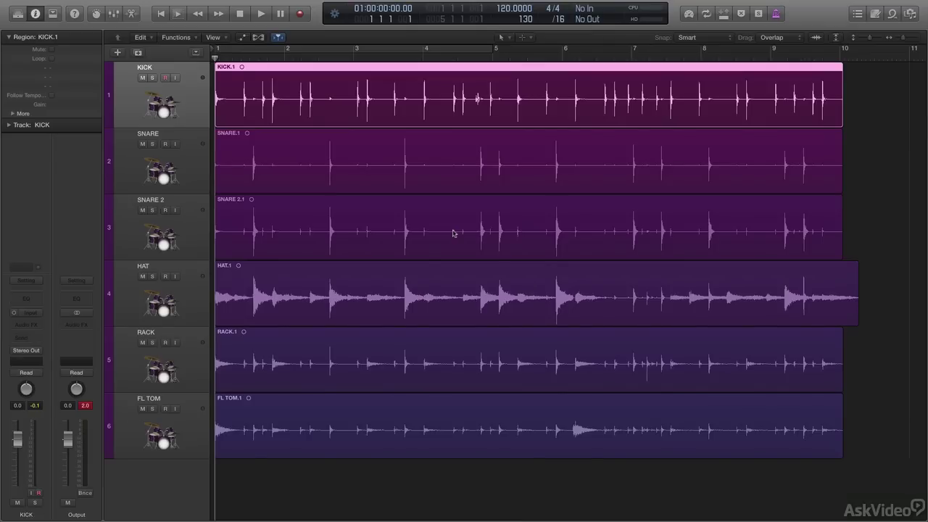
key(space)
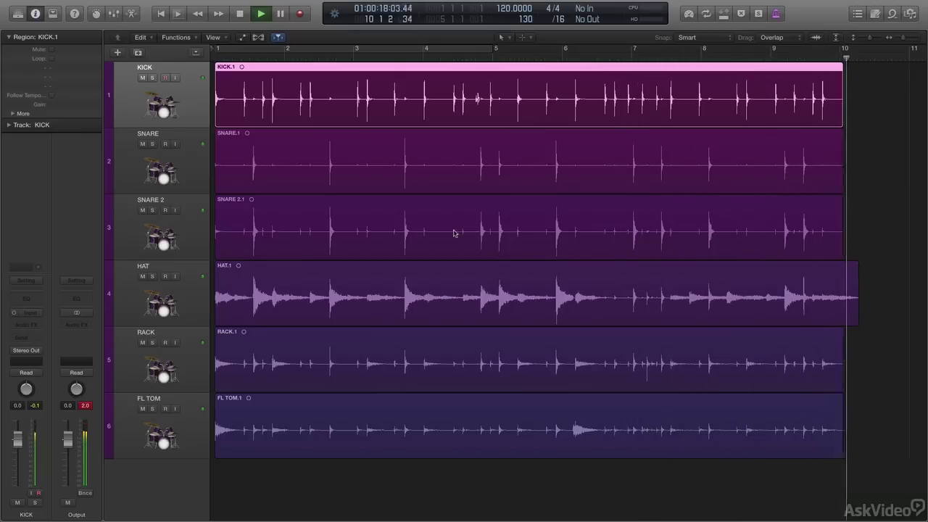
key(space)
key(Return)
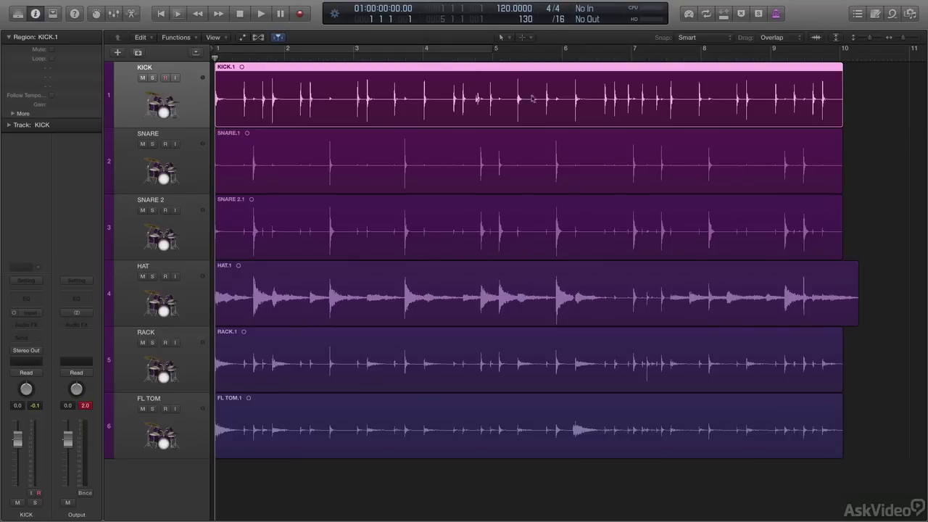
Turn on the metronome and play the drums against the click, then stop.
click(776, 16)
key(space)
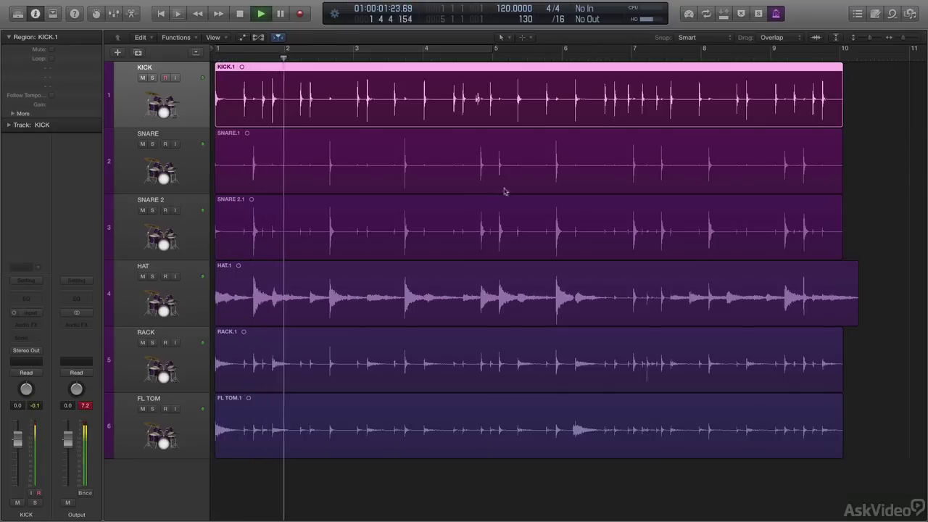
key(space)
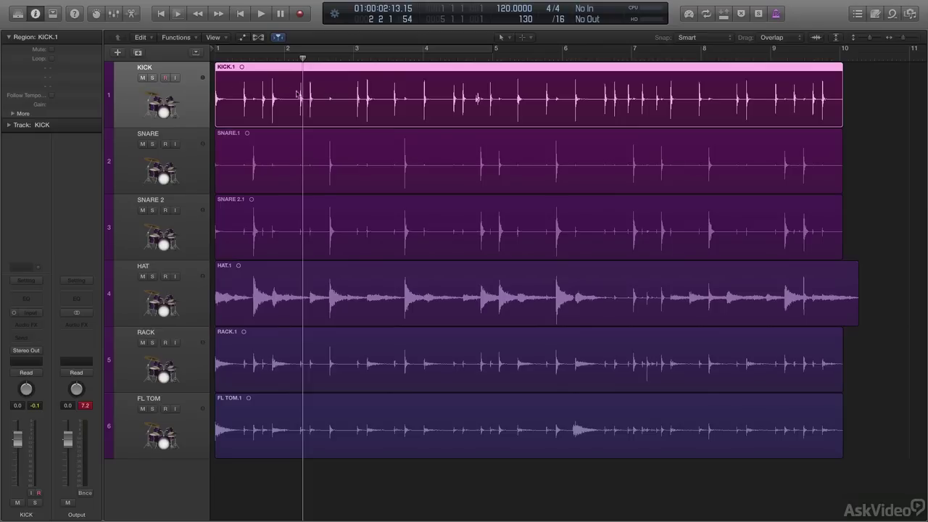
Detect the KICK region's tempo, choosing half time 54.9077 bpm with Nudge Regions to Beat off.
click(143, 37)
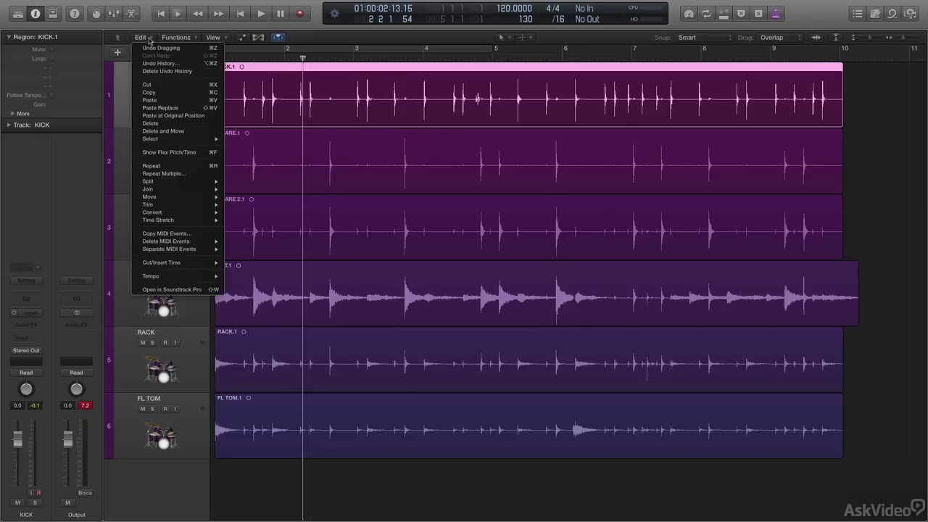
click(121, 98)
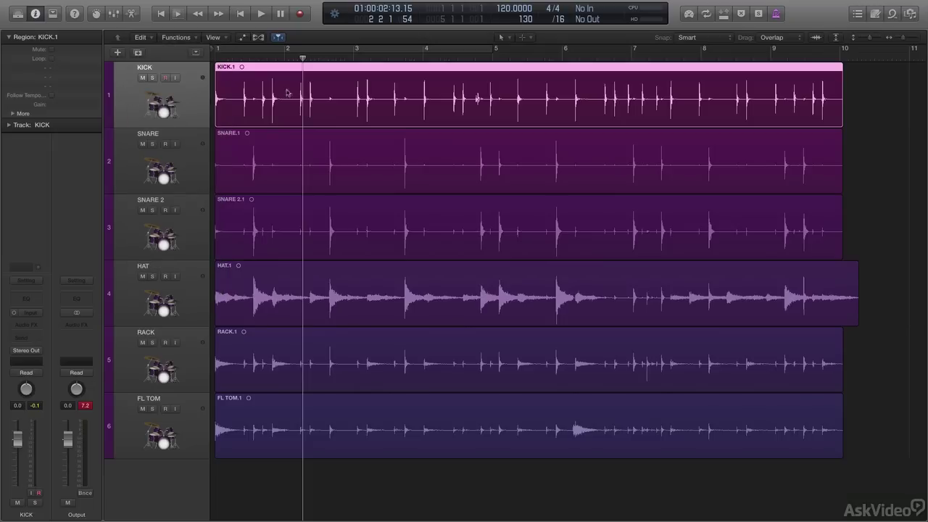
click(148, 39)
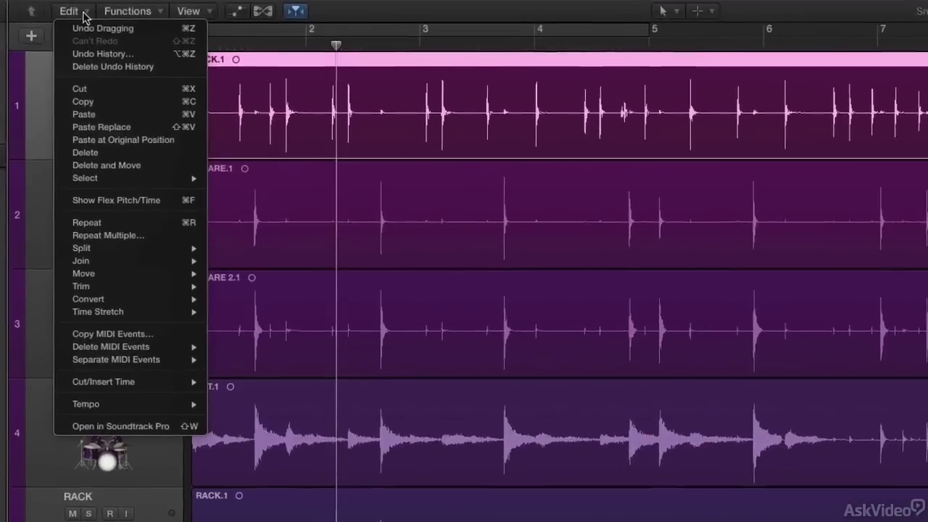
mouse_move(138, 407)
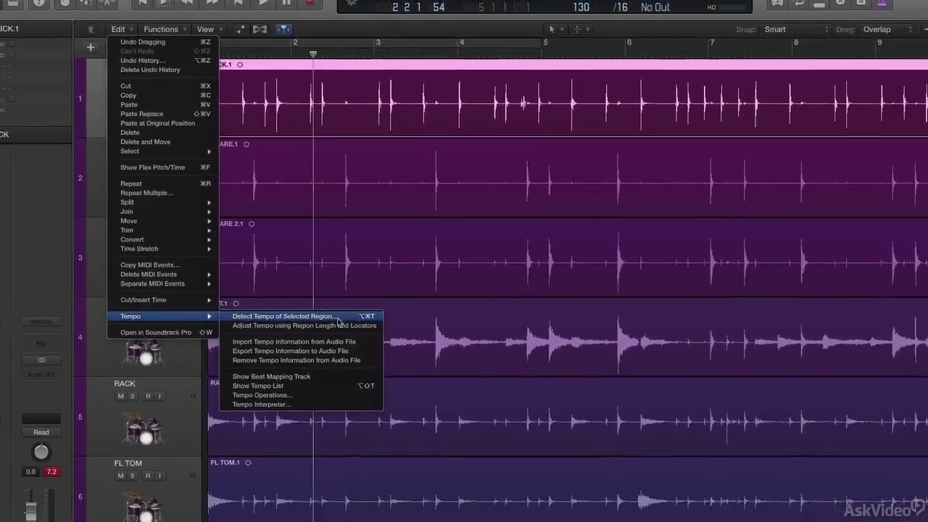
click(374, 419)
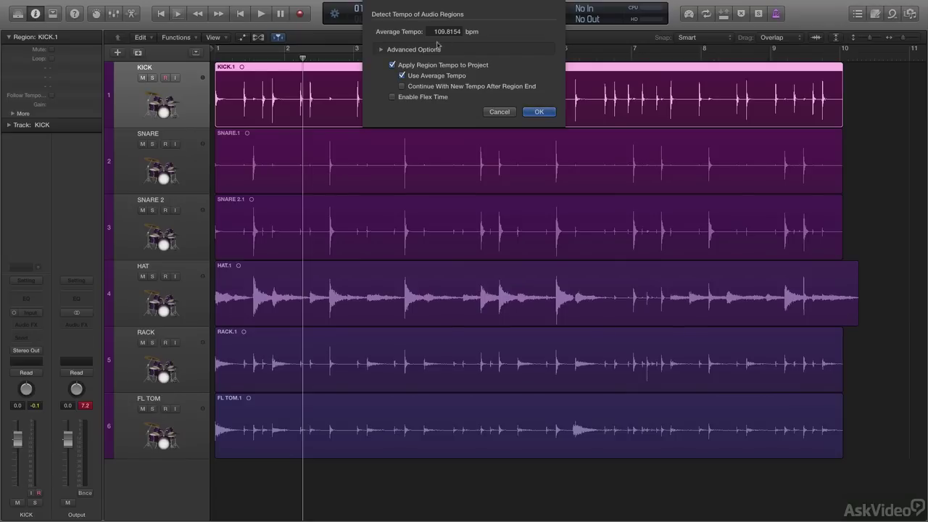
click(381, 50)
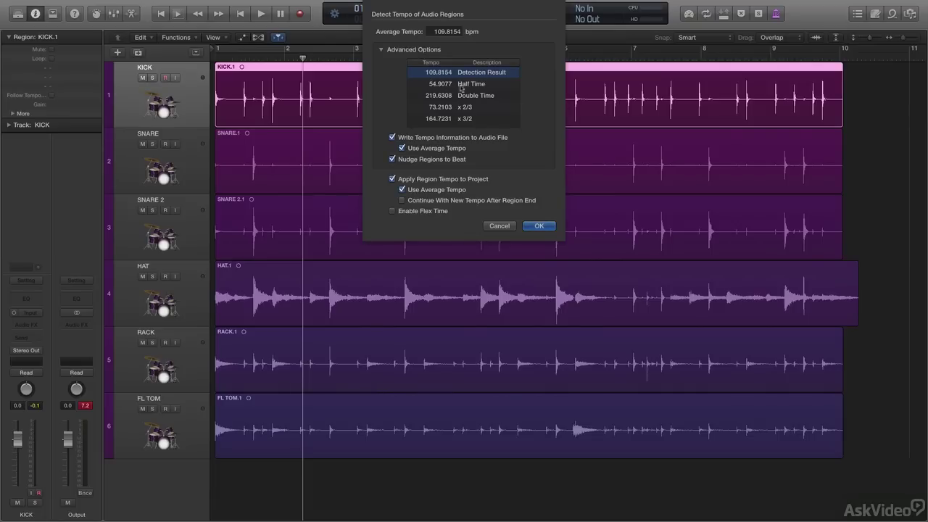
click(464, 86)
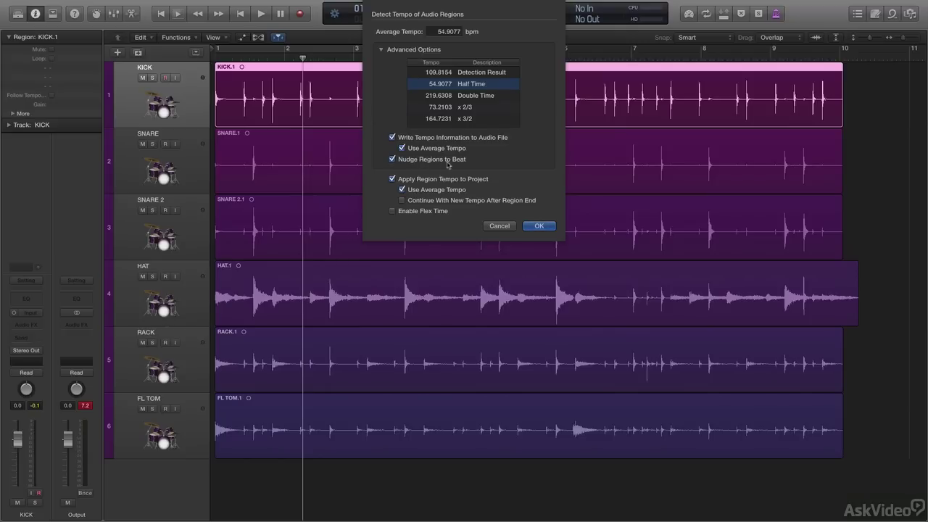
click(392, 159)
Accept the 54.9478 bpm detected tempo, play the drums from bar 1, then open the Mixer.
click(526, 226)
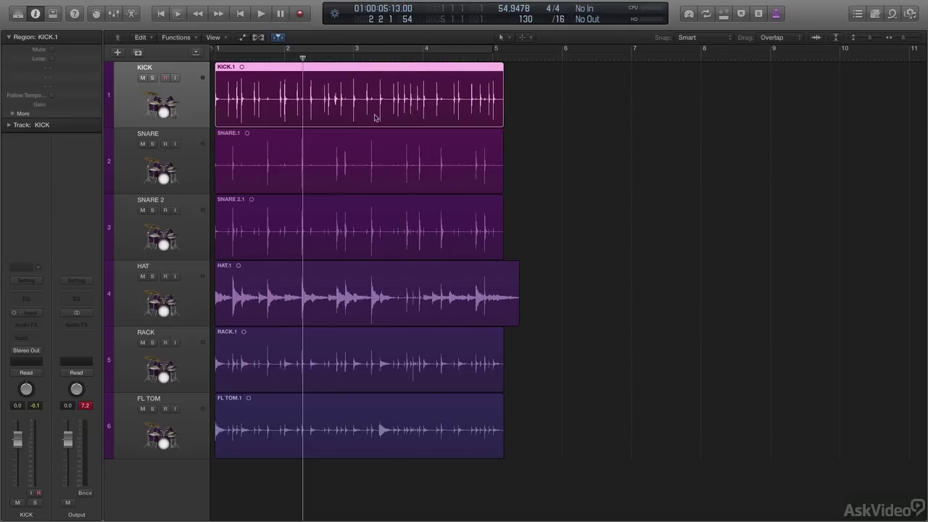
key(Return)
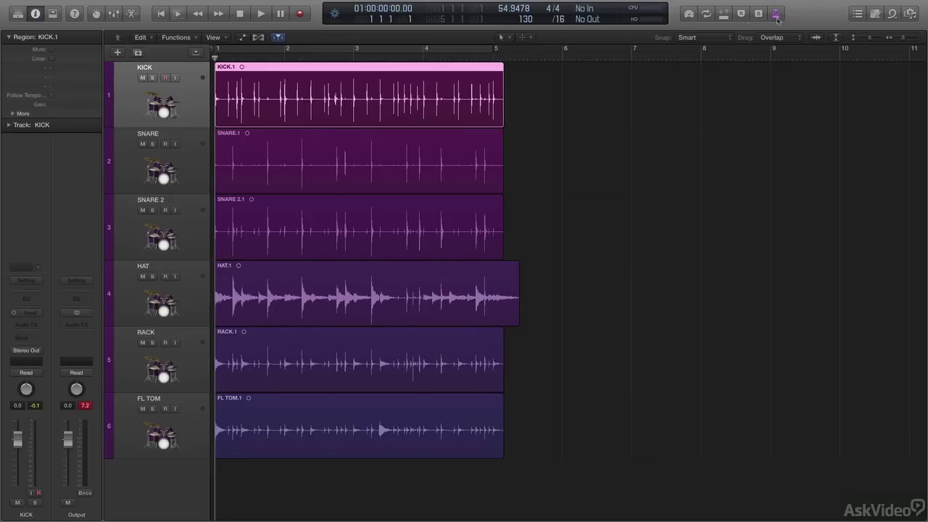
key(space)
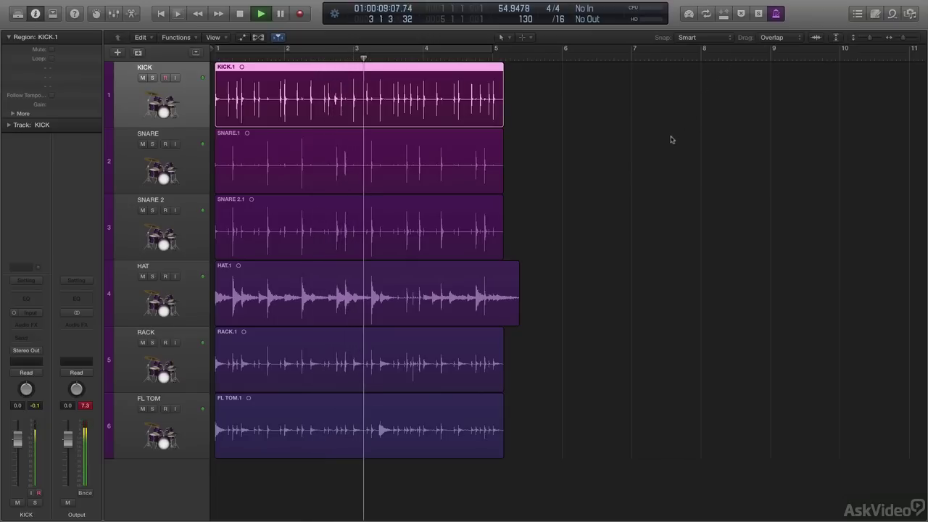
key(space)
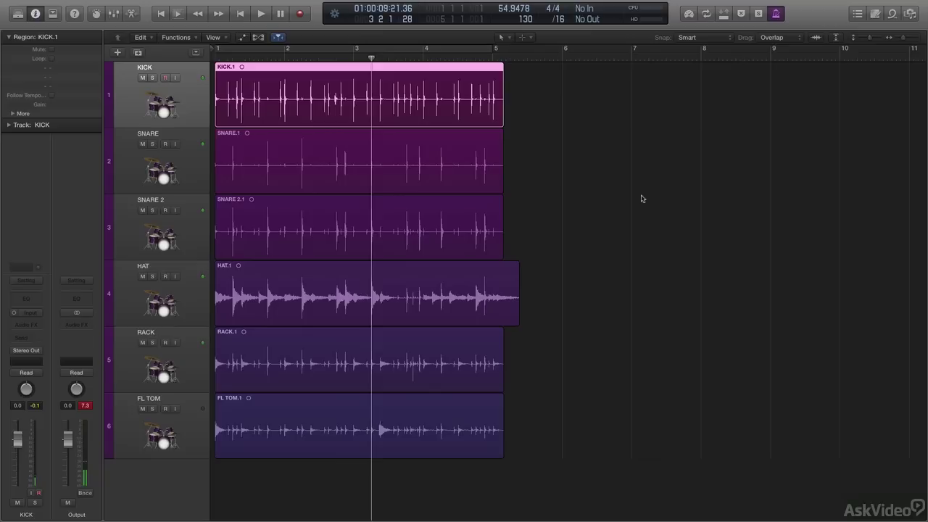
key(Return)
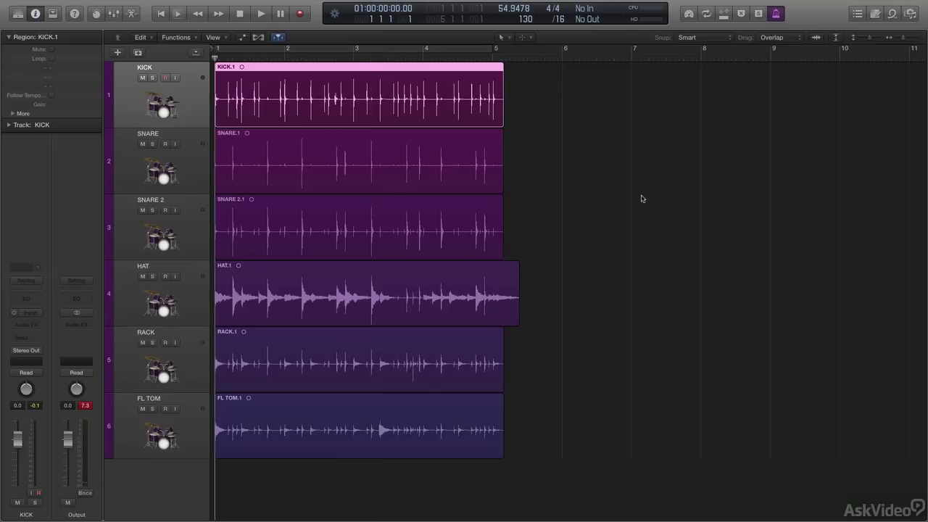
key(x)
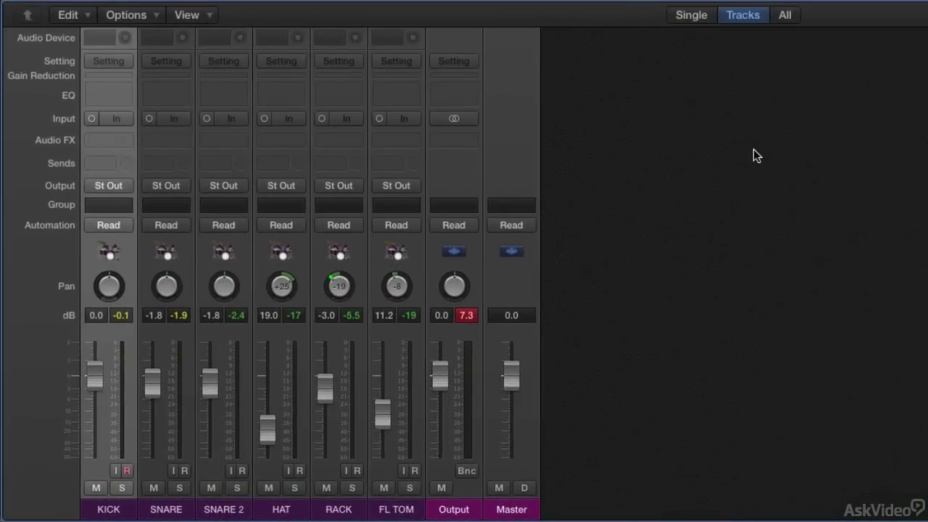
Show all mixer channels and pull the metronome Click fader down from 5.5 dB toward -0.1 dB.
click(786, 18)
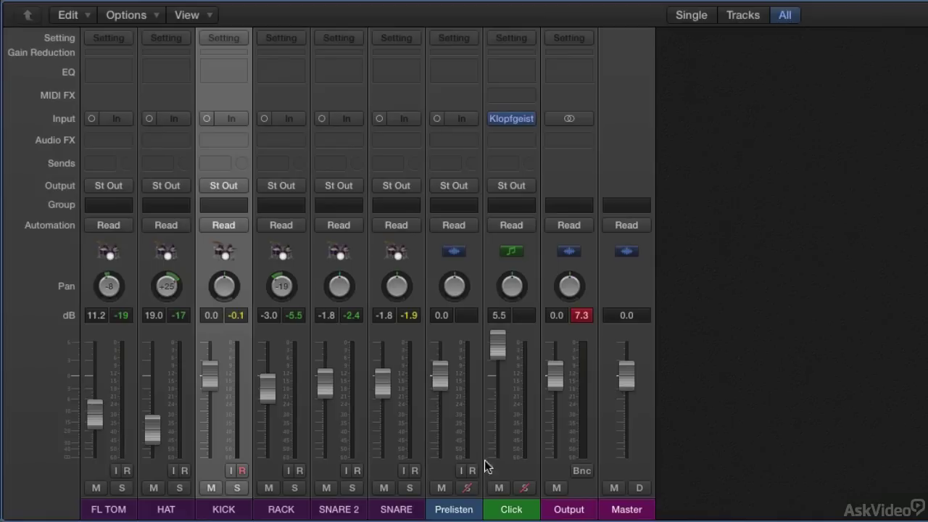
drag(500, 346, 497, 390)
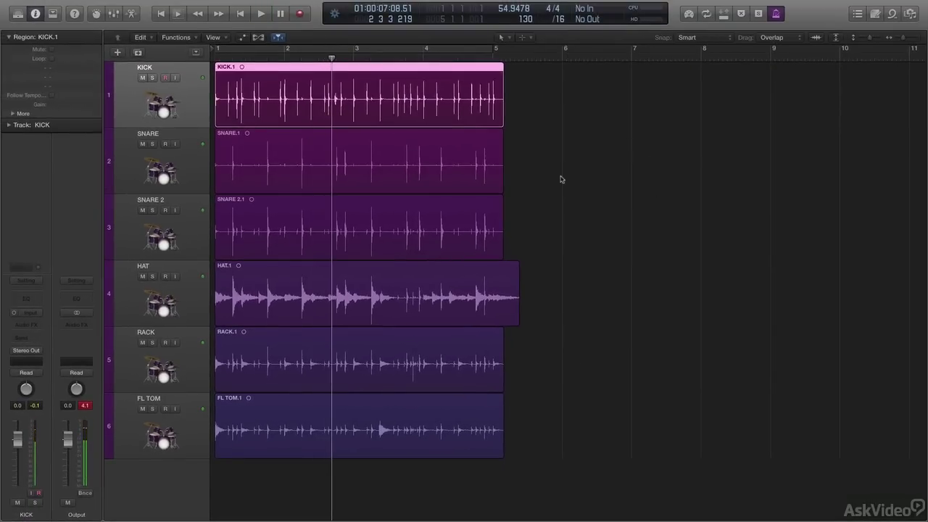
Stop playback, enter 55 bpm as the LCD tempo, and deselect the KICK.1 region.
key(space)
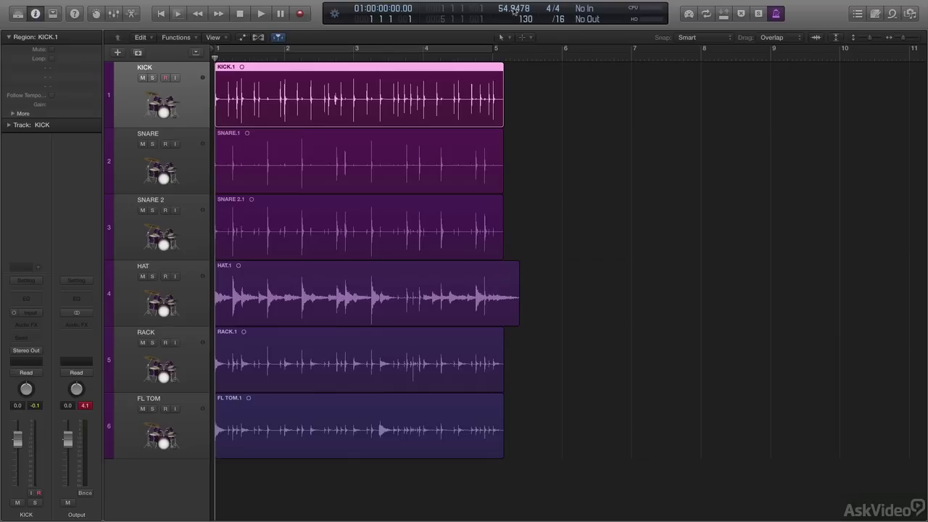
double_click(512, 8)
text(55)
key(Return)
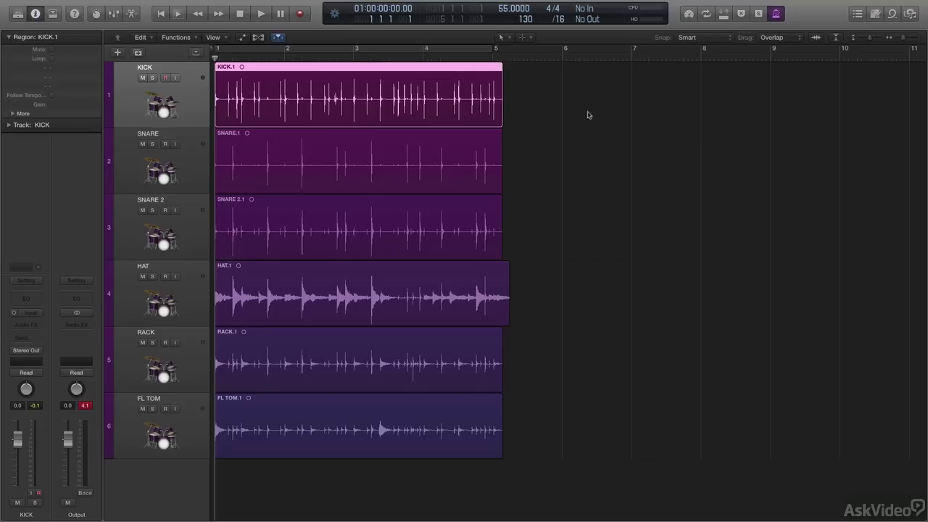
click(565, 117)
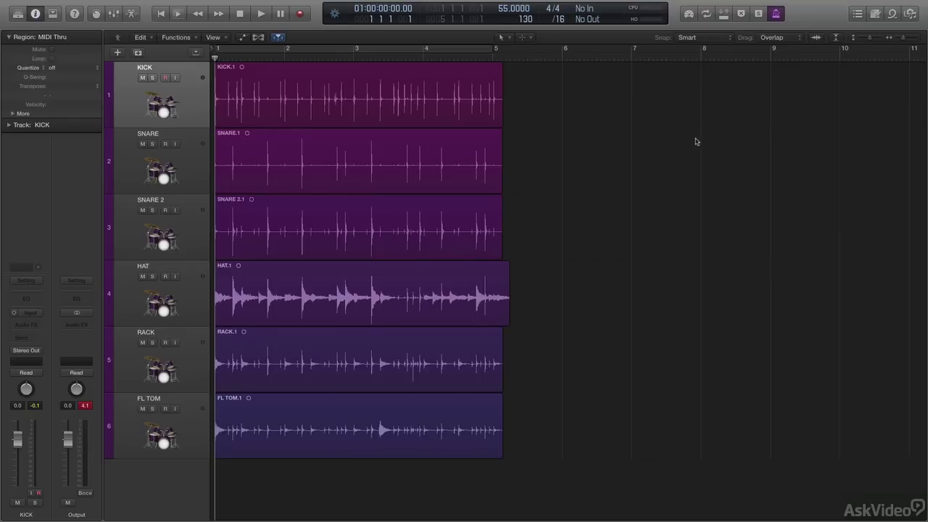
Assign the KICK through FL TOM mixer strips to new Group 1 and open its group settings.
key(x)
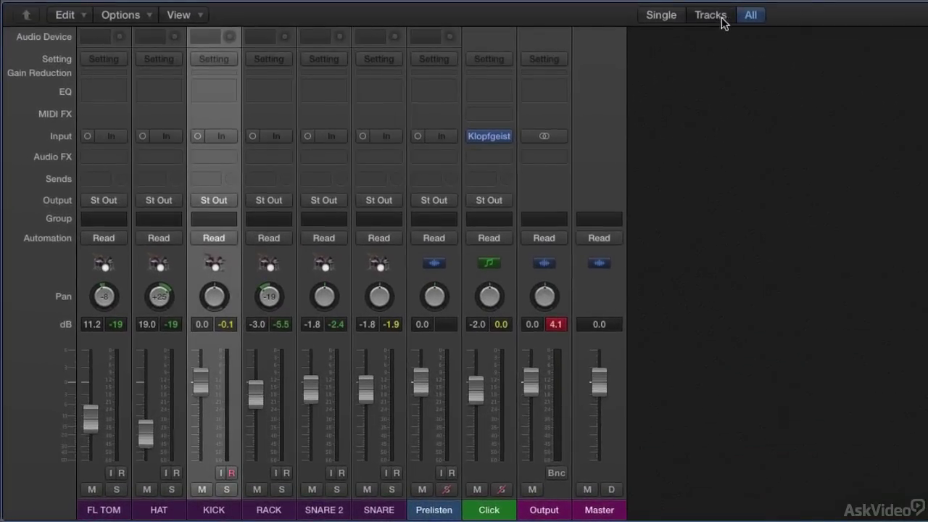
click(541, 207)
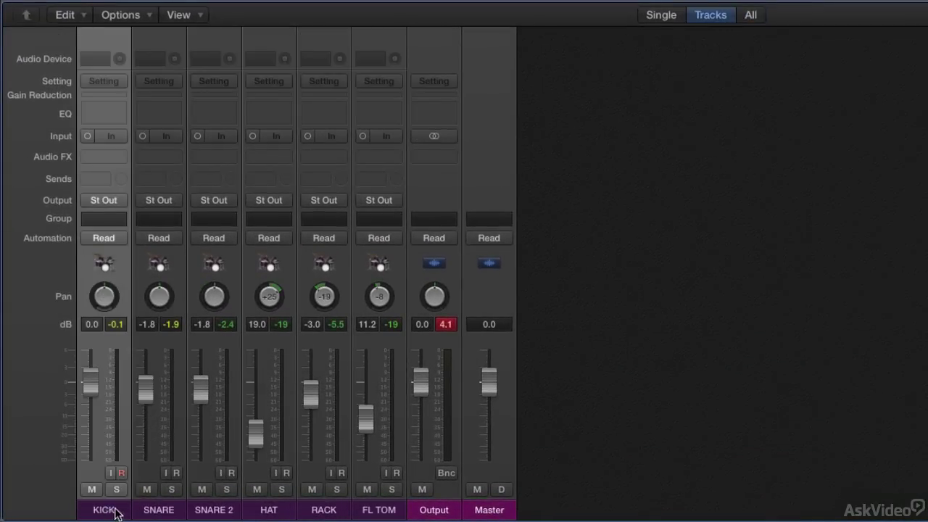
drag(115, 513, 373, 511)
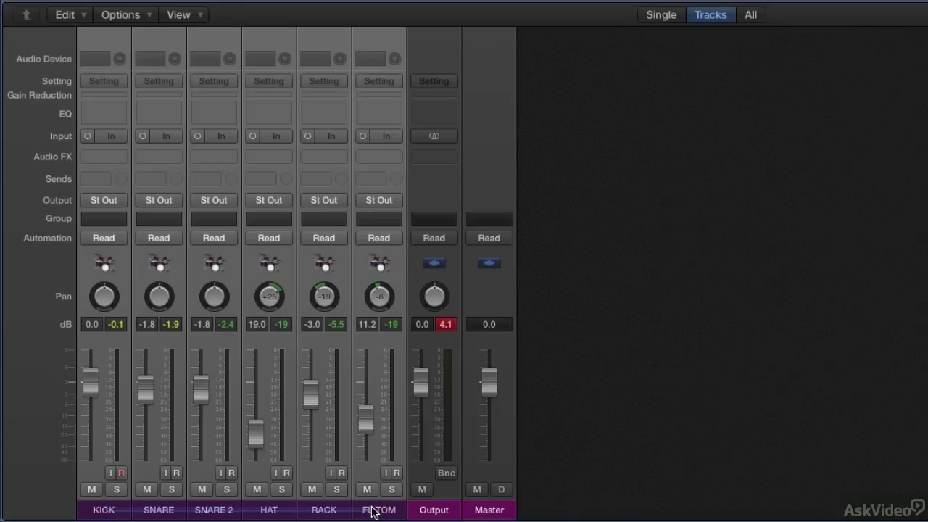
click(111, 220)
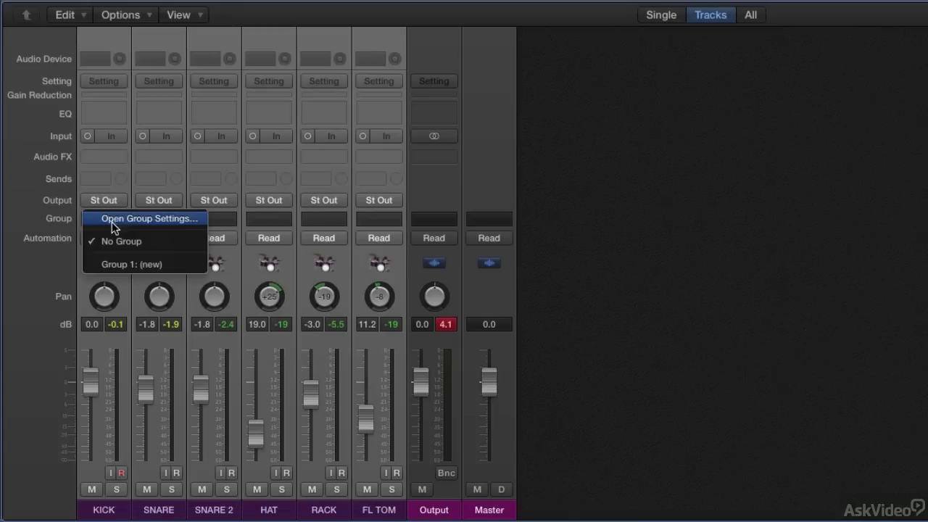
click(124, 265)
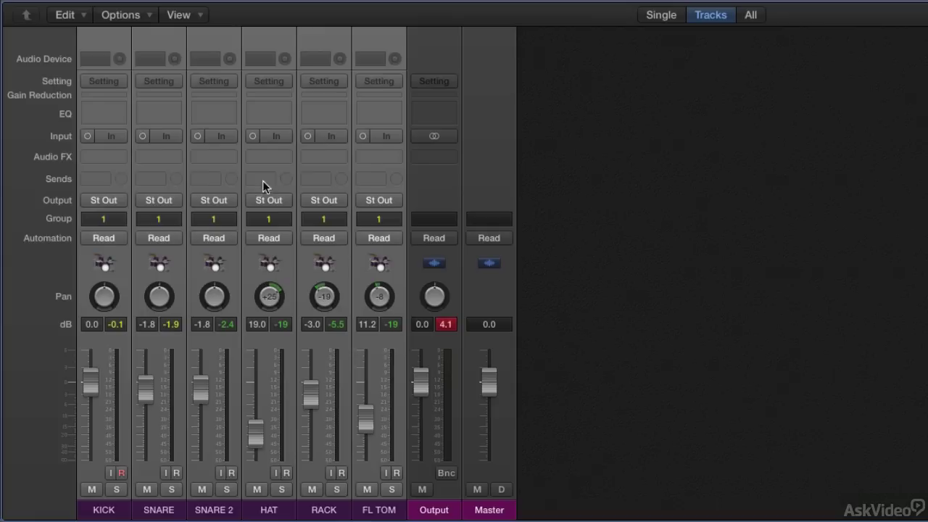
click(213, 219)
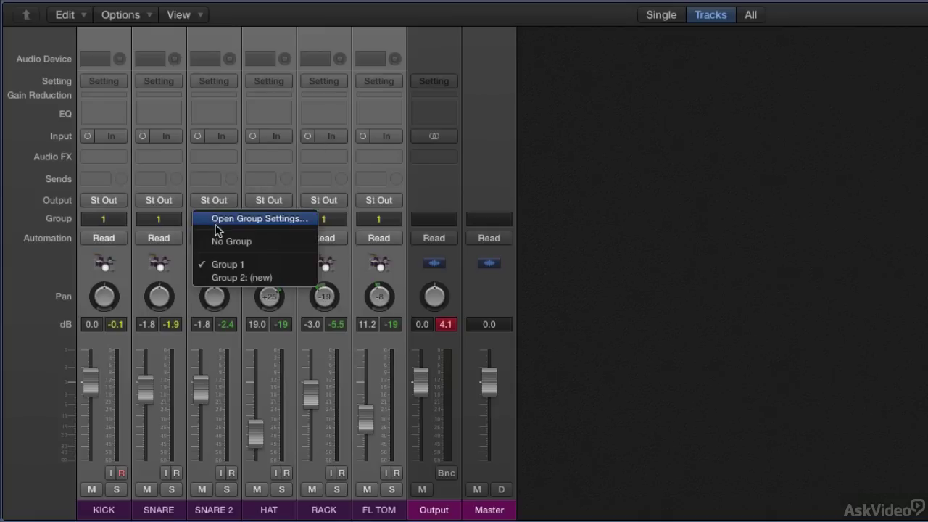
click(225, 217)
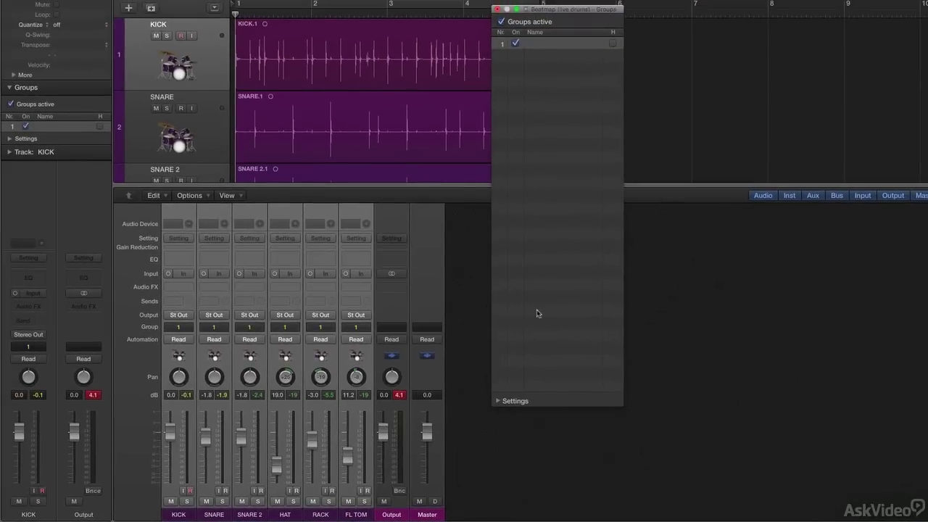
Give Group 1 Editing (Selection) with Phase-Locked Audio, without Automation Mode, Volume or Mute.
drag(537, 398, 557, 246)
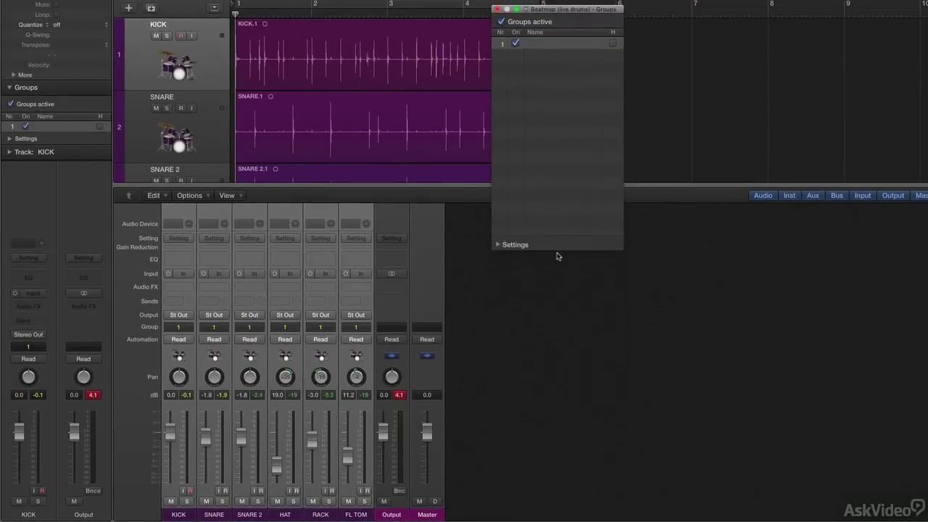
click(498, 244)
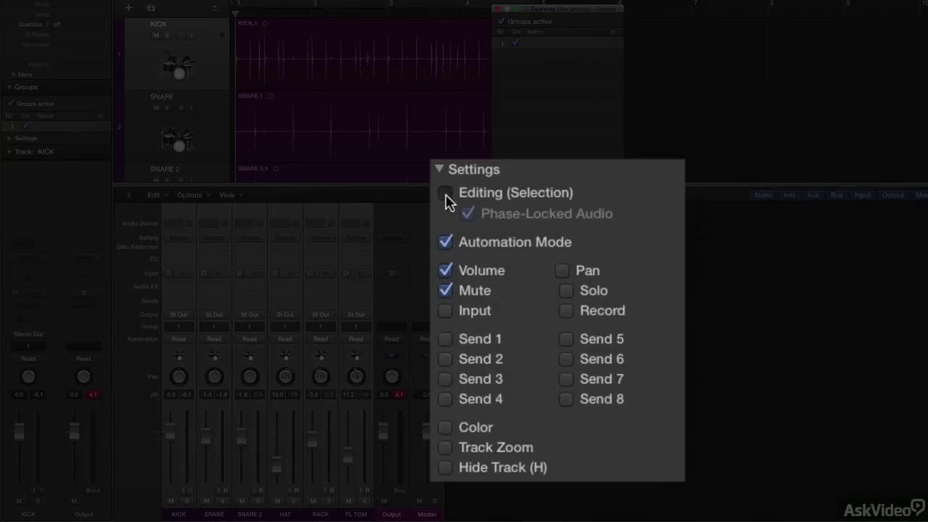
click(502, 257)
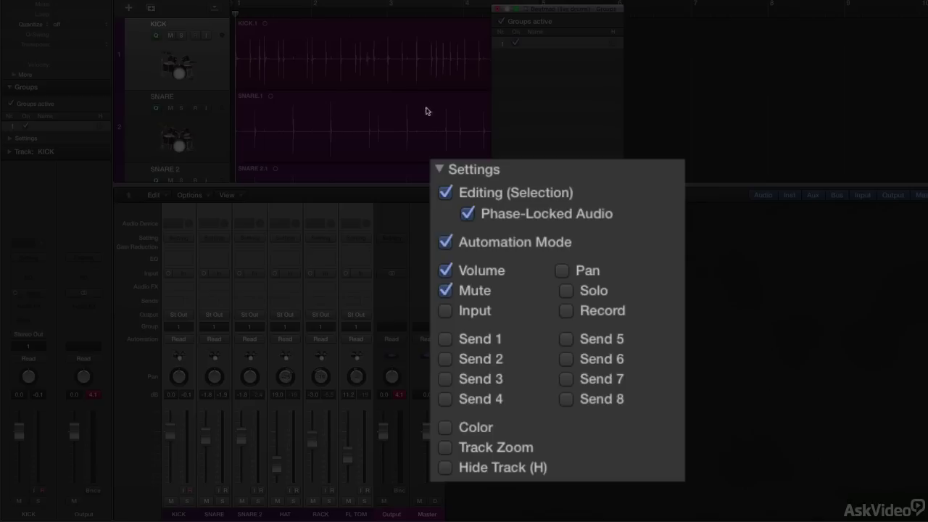
click(446, 242)
click(446, 273)
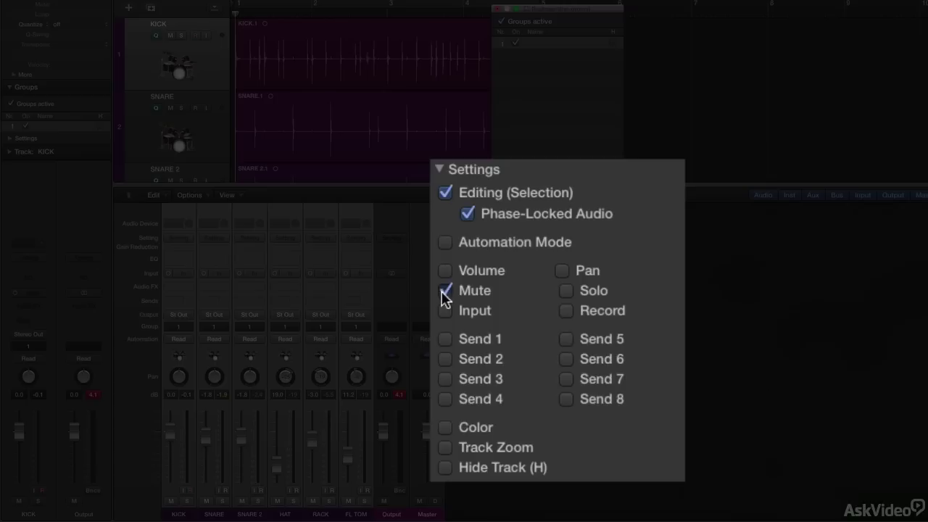
click(445, 291)
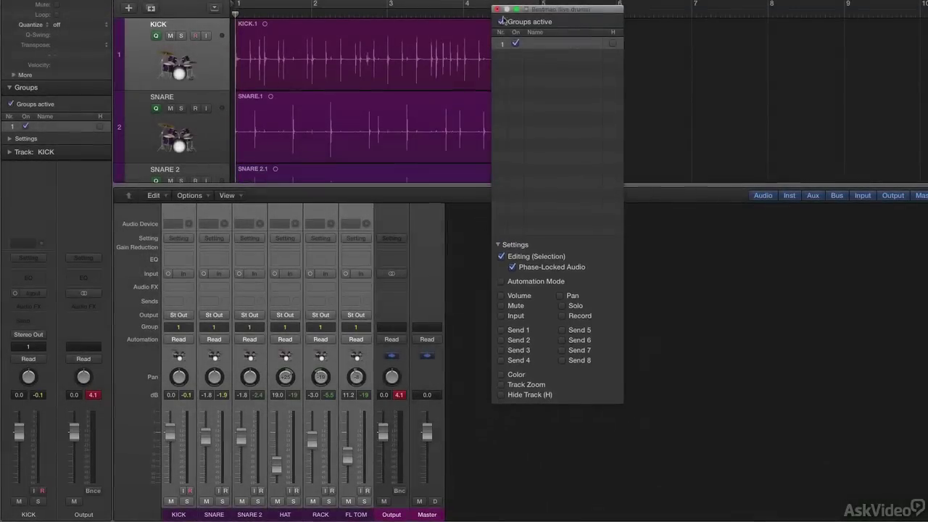
click(497, 8)
Close the mixer and play the six drum tracks from bar 2, then stop.
key(x)
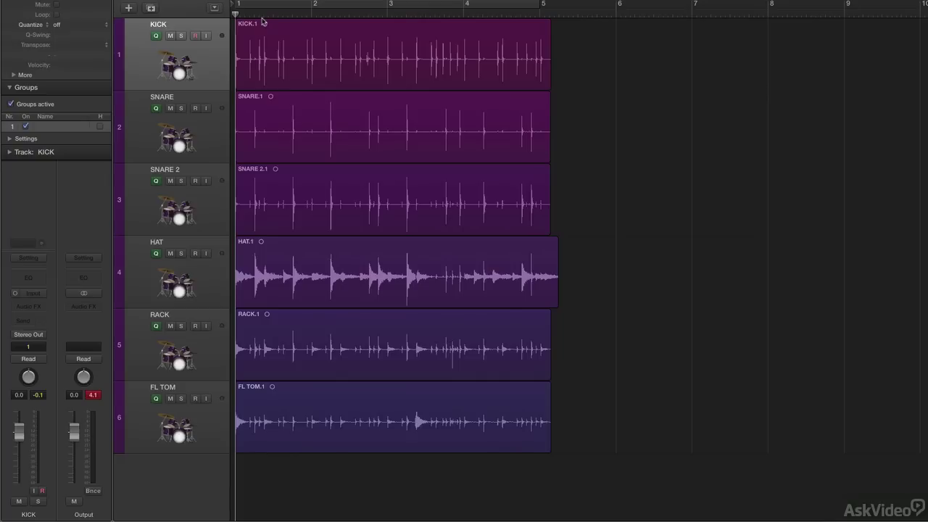
click(305, 14)
key(space)
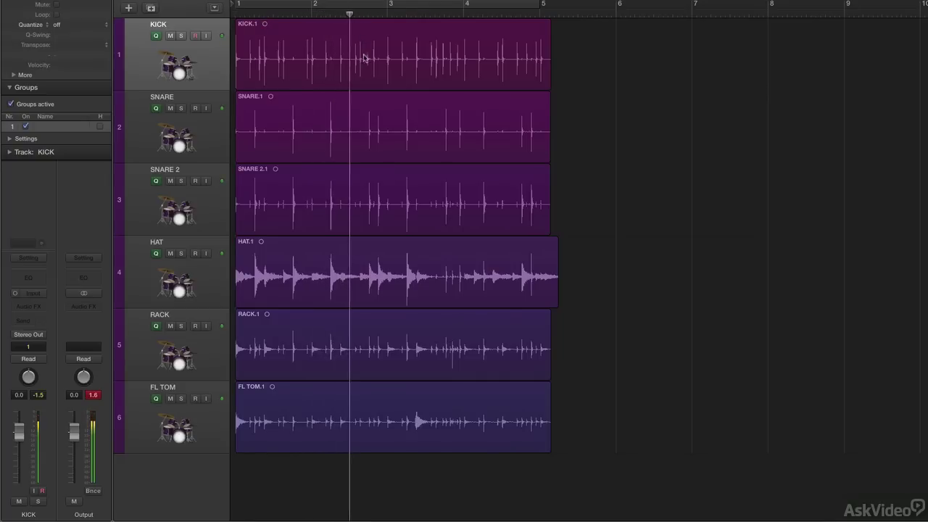
key(space)
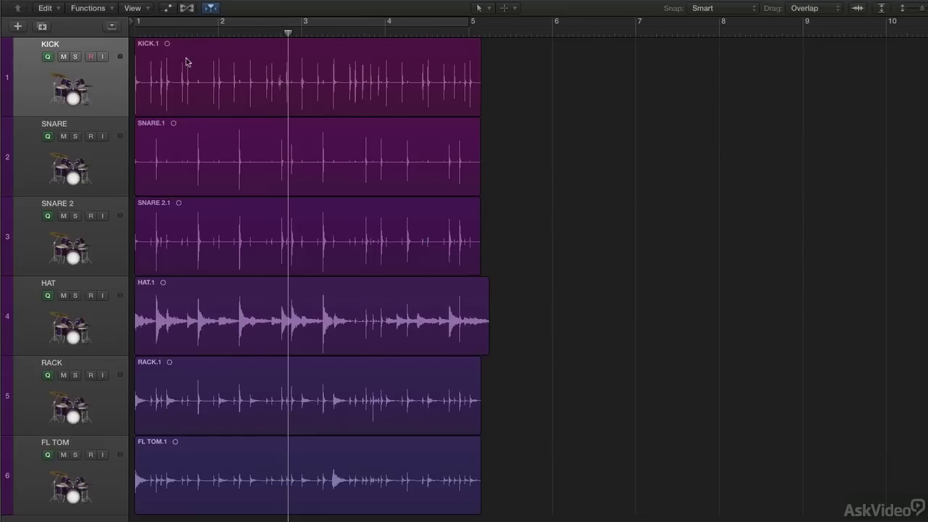
Show the flex controls and set KICK's group to Flex Time – Slicing.
click(187, 8)
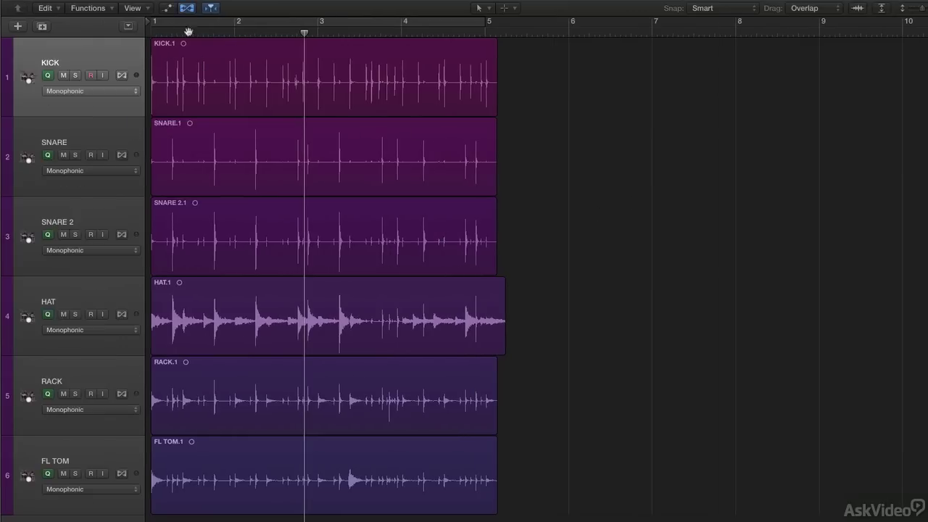
click(120, 92)
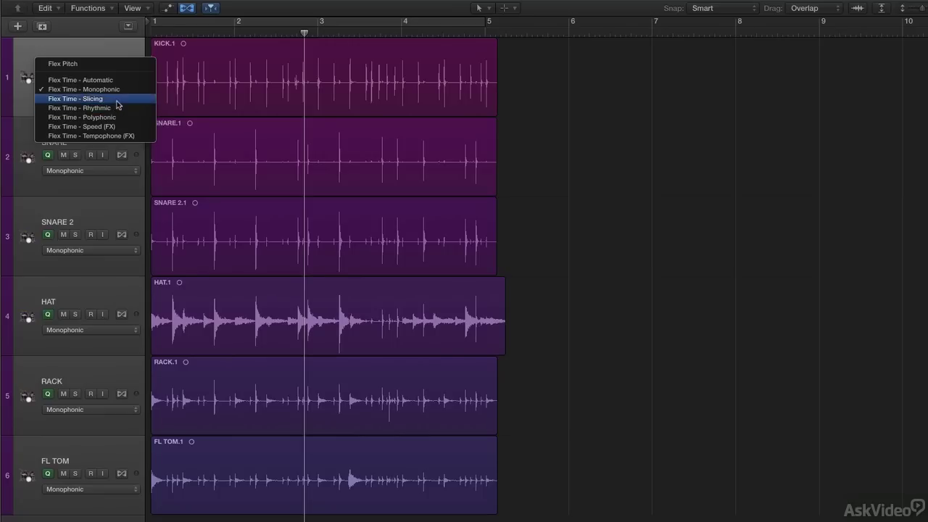
click(116, 99)
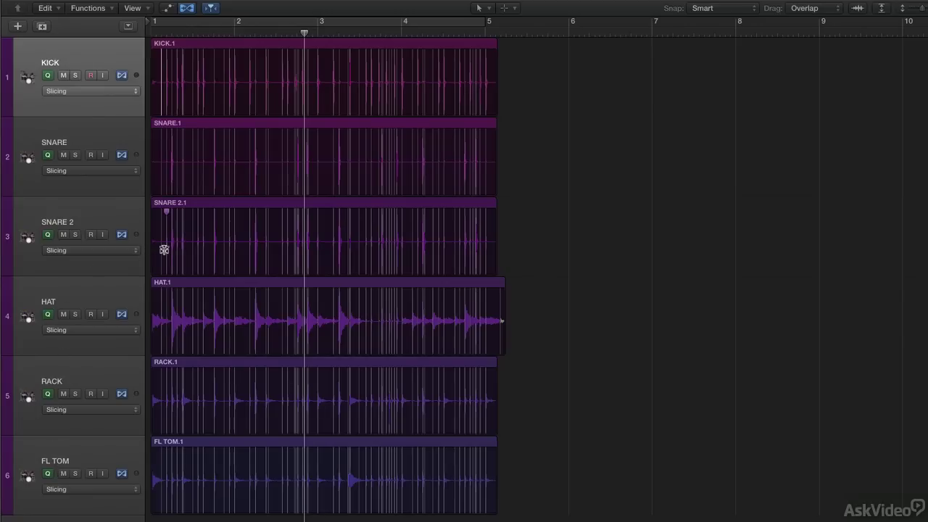
Leave the Region inspector's Quantize setting off.
scroll(164, 250, up, 6)
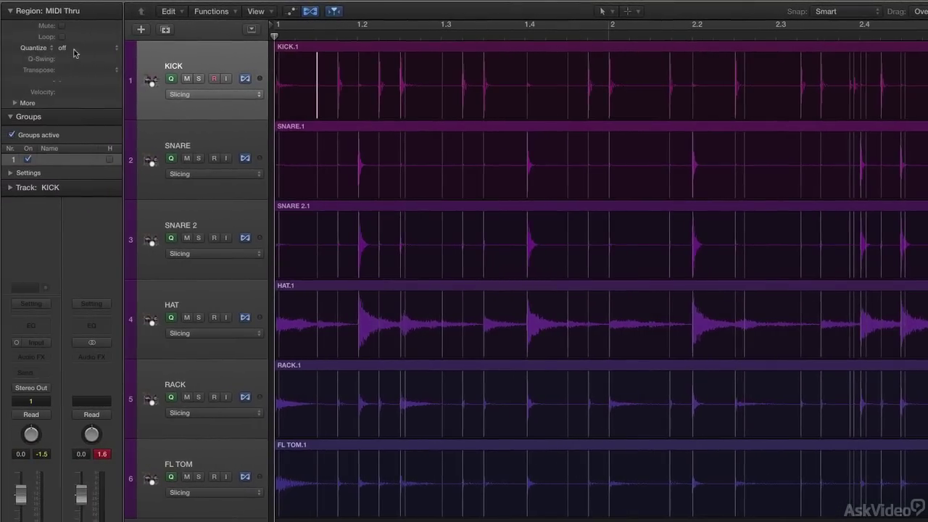
click(75, 52)
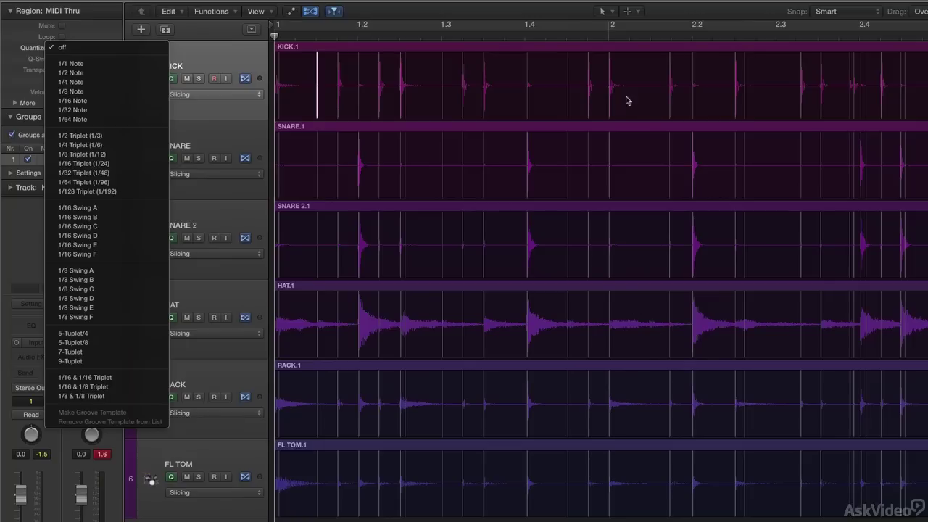
click(243, 61)
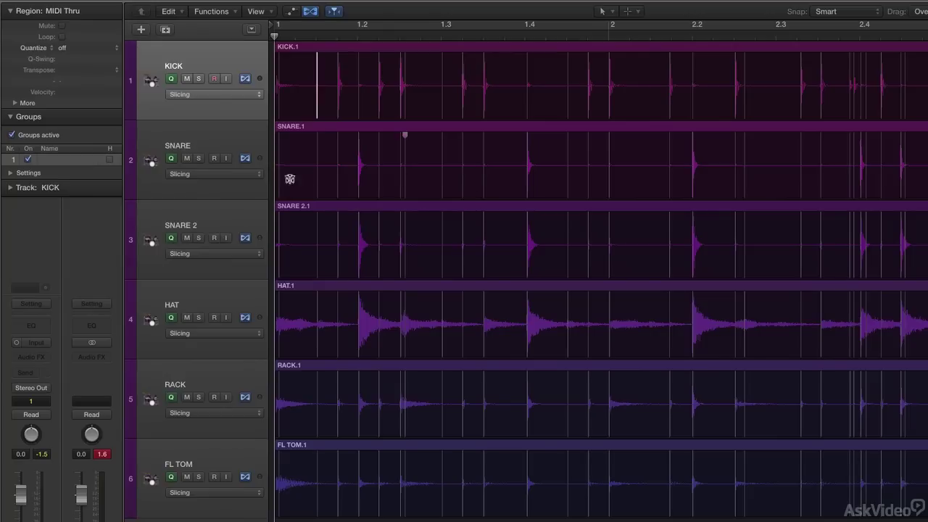
Turn off track quantize on FL TOM, RACK, HAT and SNARE, keeping SNARE 2 on.
drag(172, 476, 172, 285)
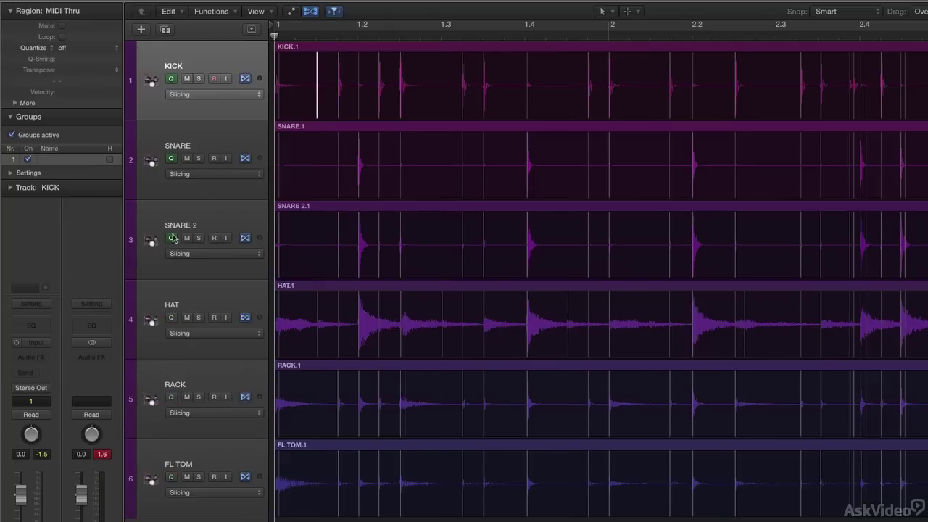
drag(174, 239, 174, 216)
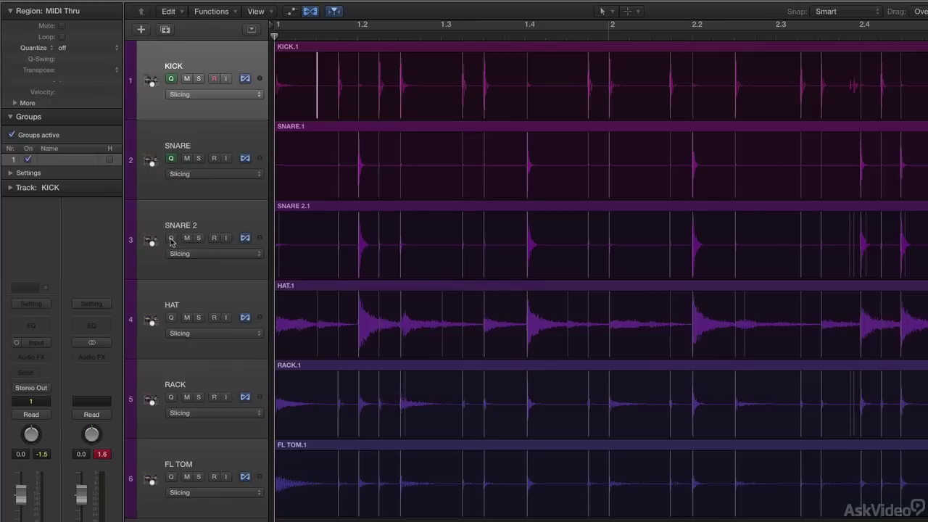
click(171, 239)
click(171, 158)
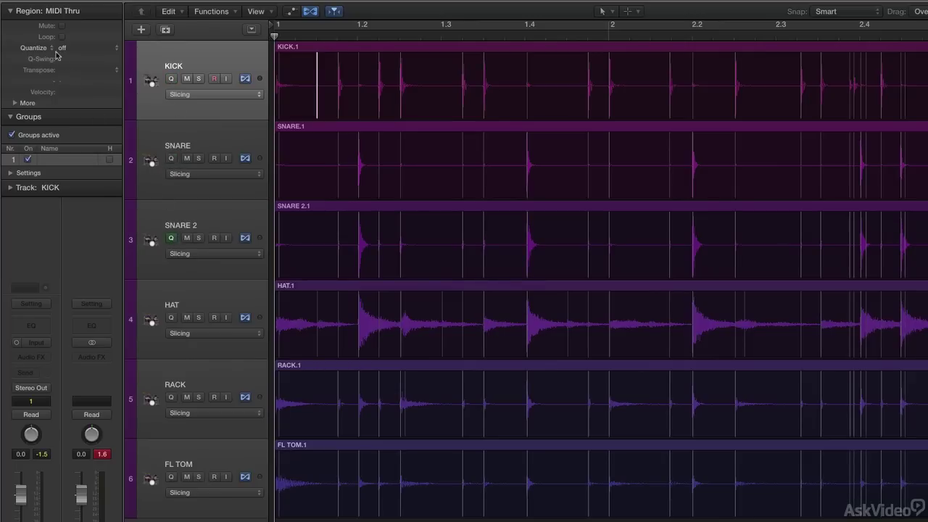
Turn off the Q-Reference on the SNARE 2 track so no drum track is quantize-referenced.
click(207, 226)
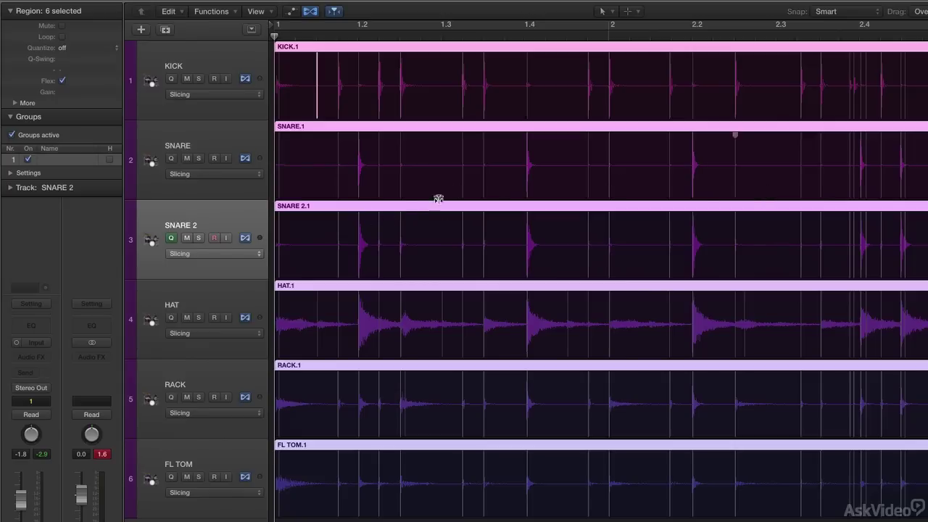
click(171, 237)
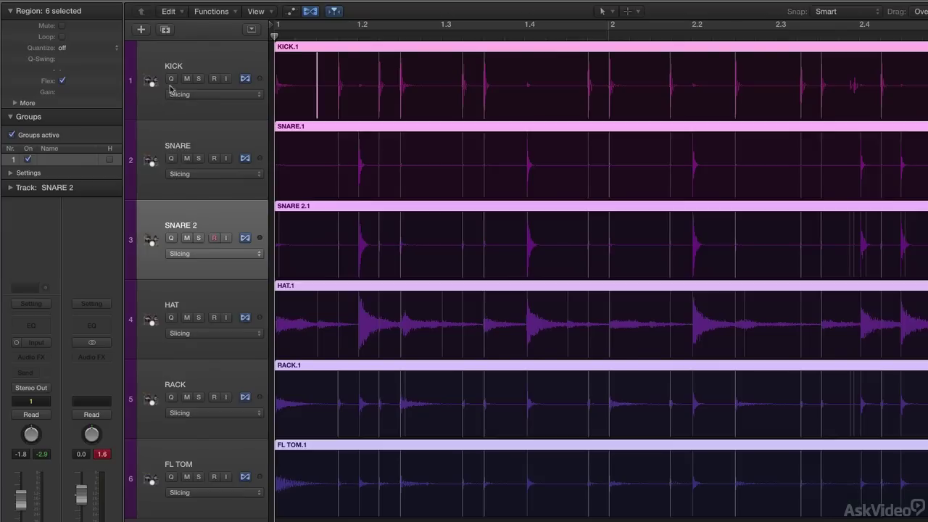